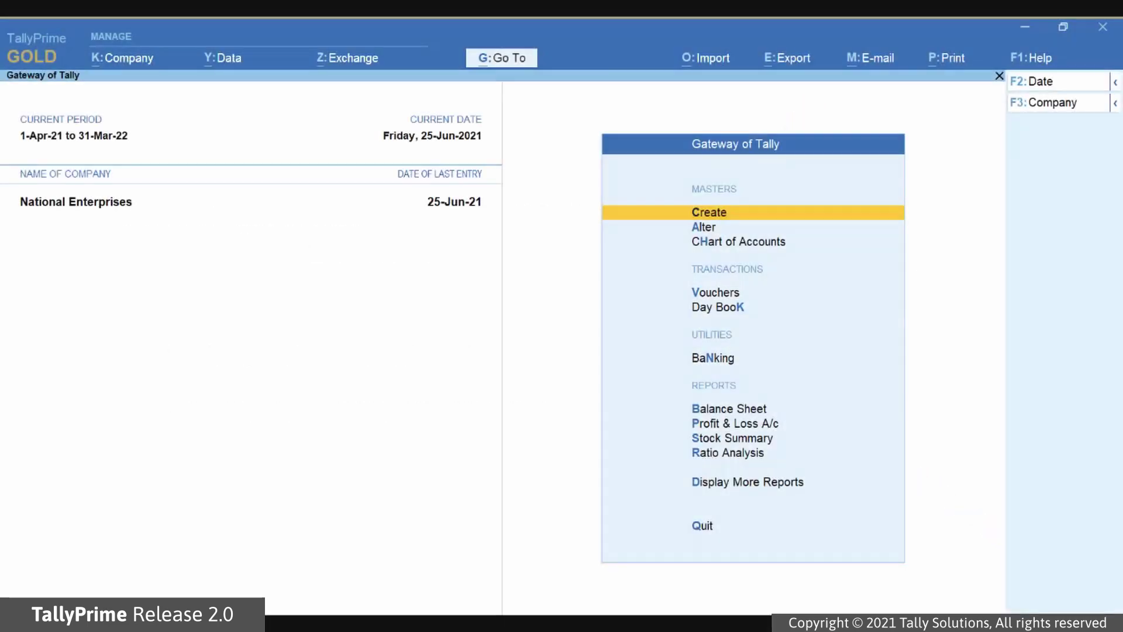
Open the stock item Bars and Rods for alteration through Go To > Alter Master
key("alt+g")
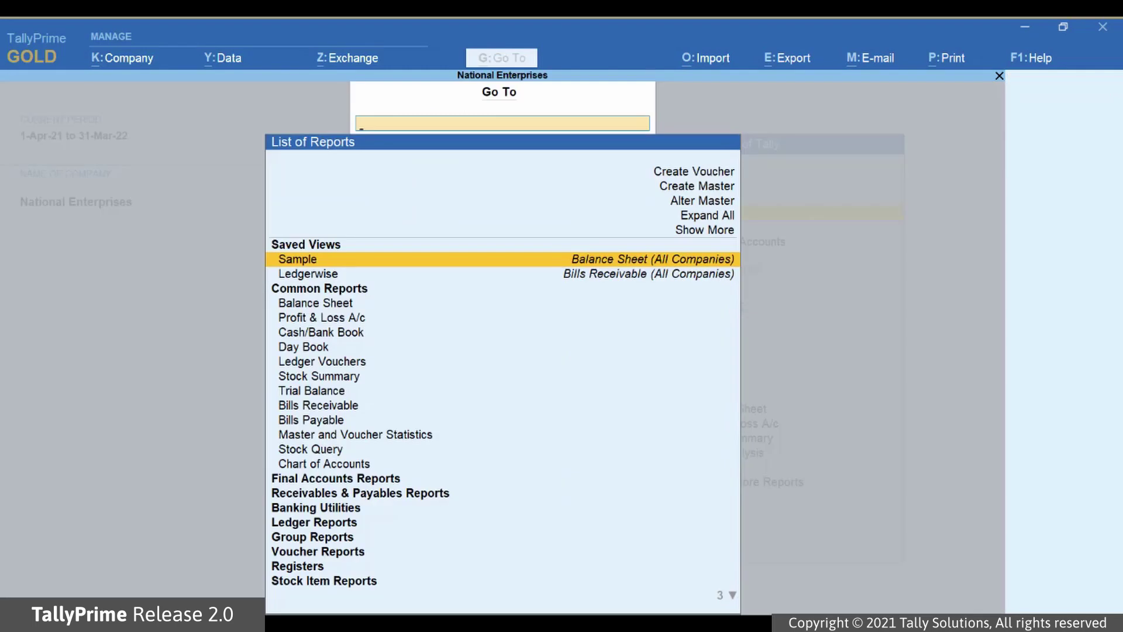
key("Up")
key("Up")
key("Up")
key("Up")
key("Return")
key("Down")
key("Down")
key("Down")
key("Down")
key("Down")
key("Down")
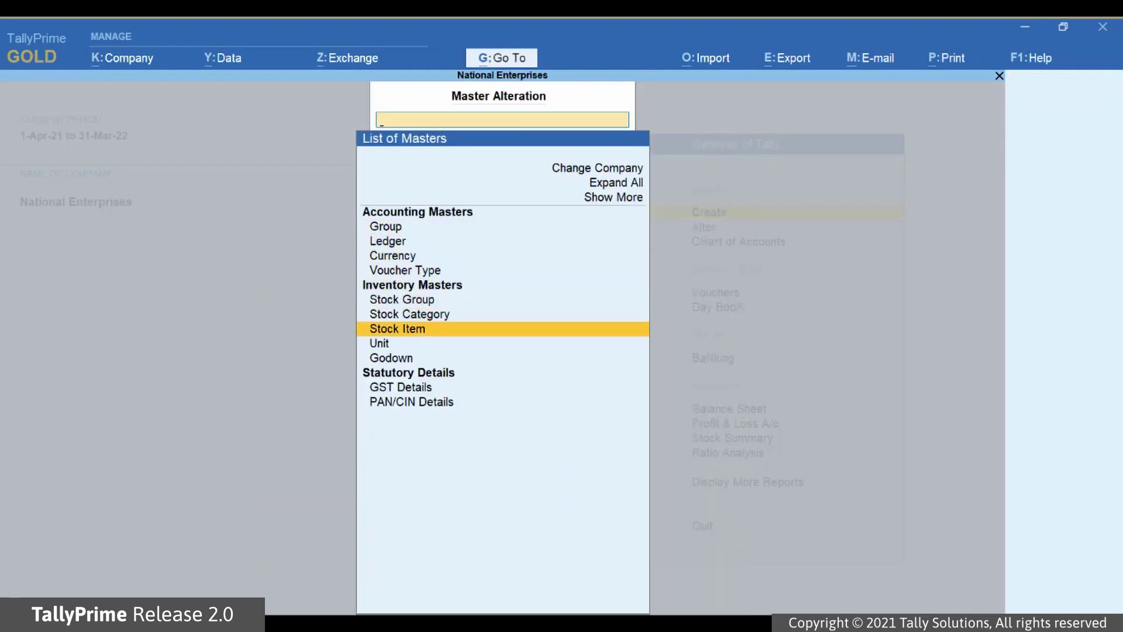
key("Return")
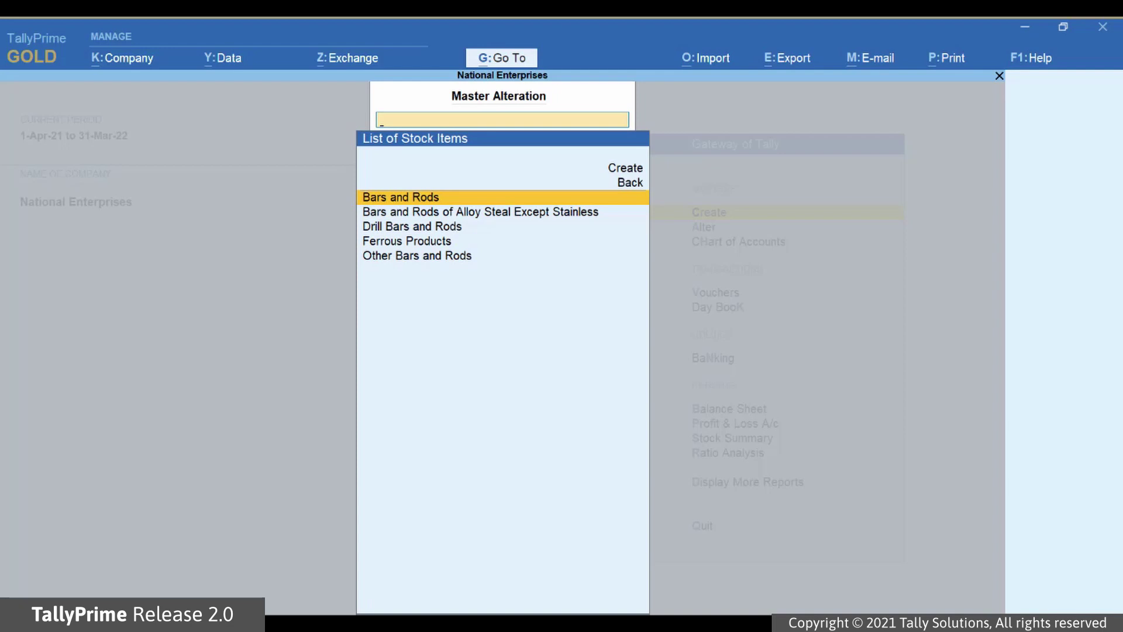
key("Return")
Set Set/Alter GST Details to Yes to show the item's GST Details screen
key("Return")
key("Return")
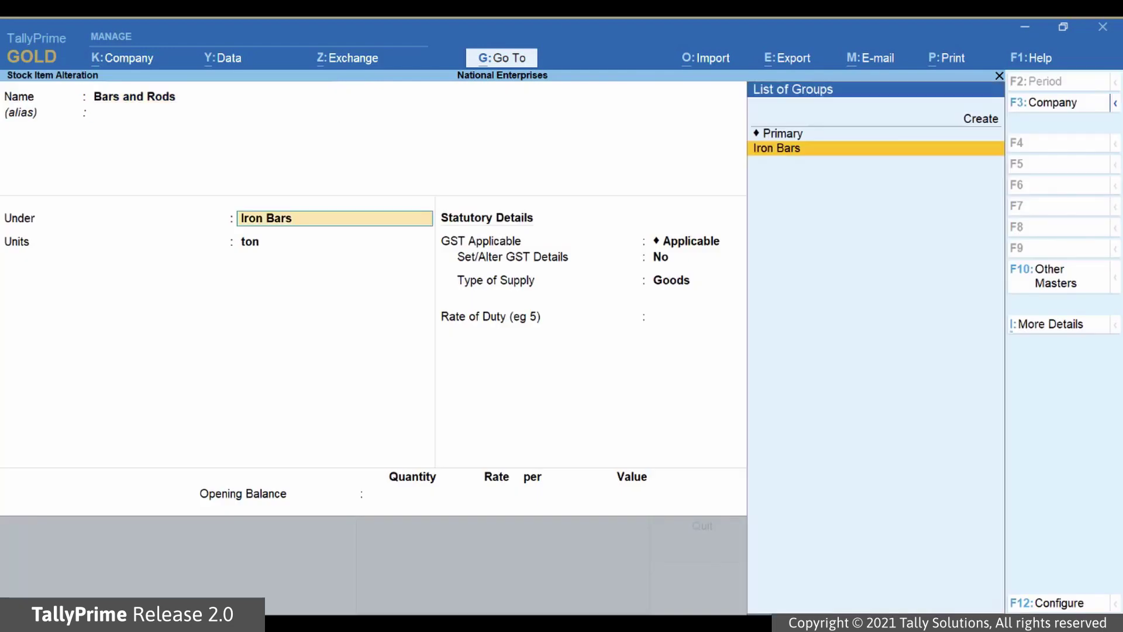
key("Return")
key("Return")
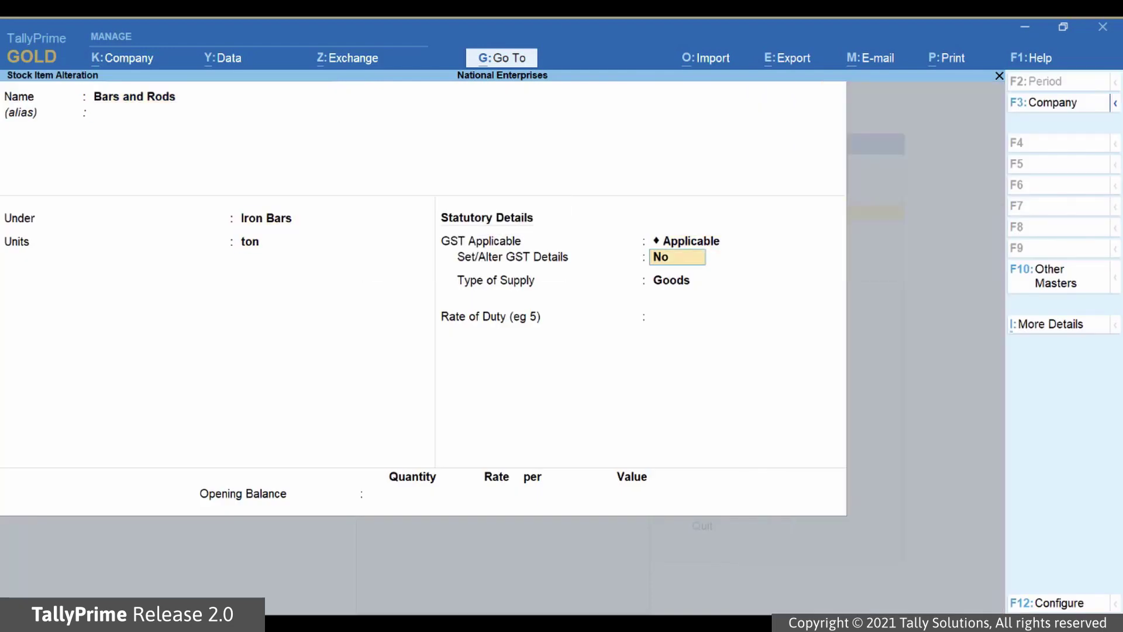
key("y")
key("Return")
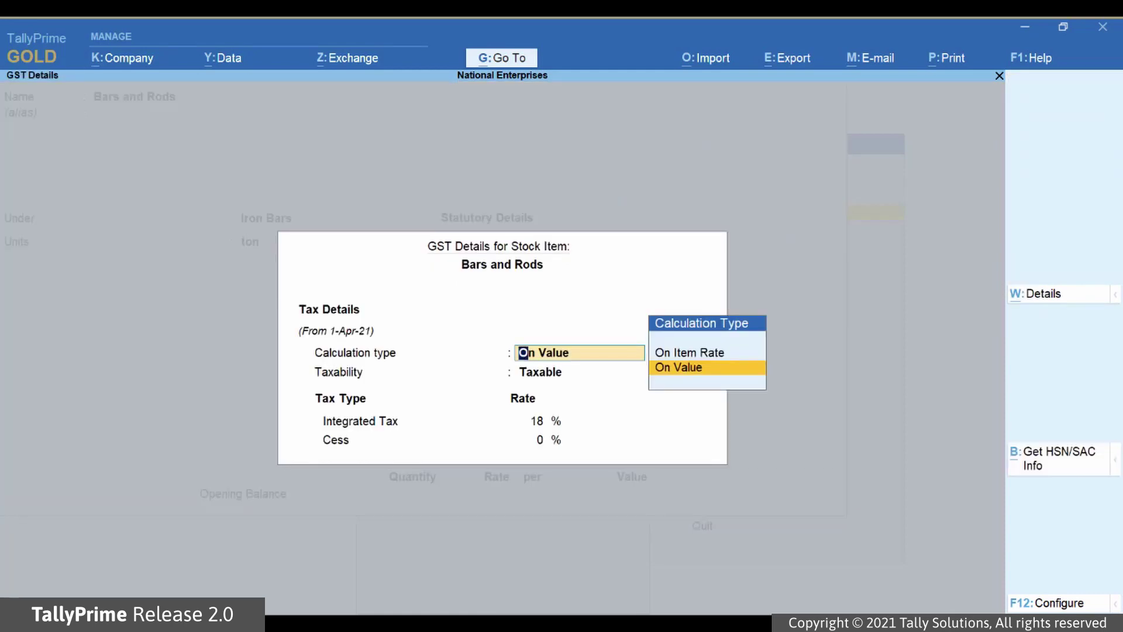
Set Allow HSN/SAC details to Yes, then confirm fetching online HSN/SAC info for 7214
key("F12")
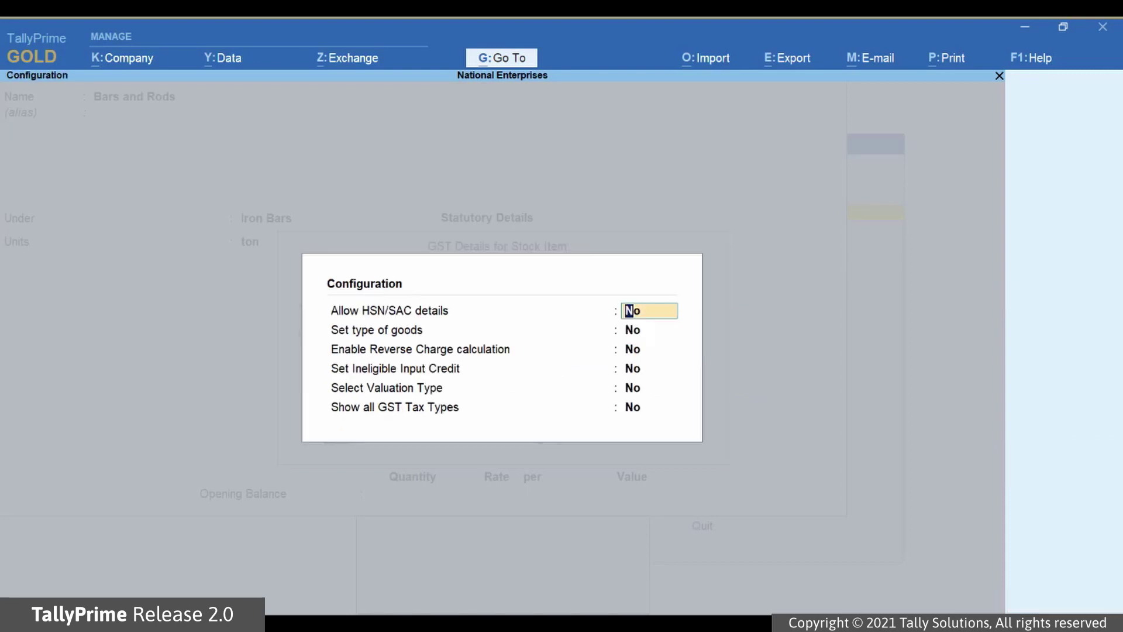
type("Yes")
left_click(649, 330)
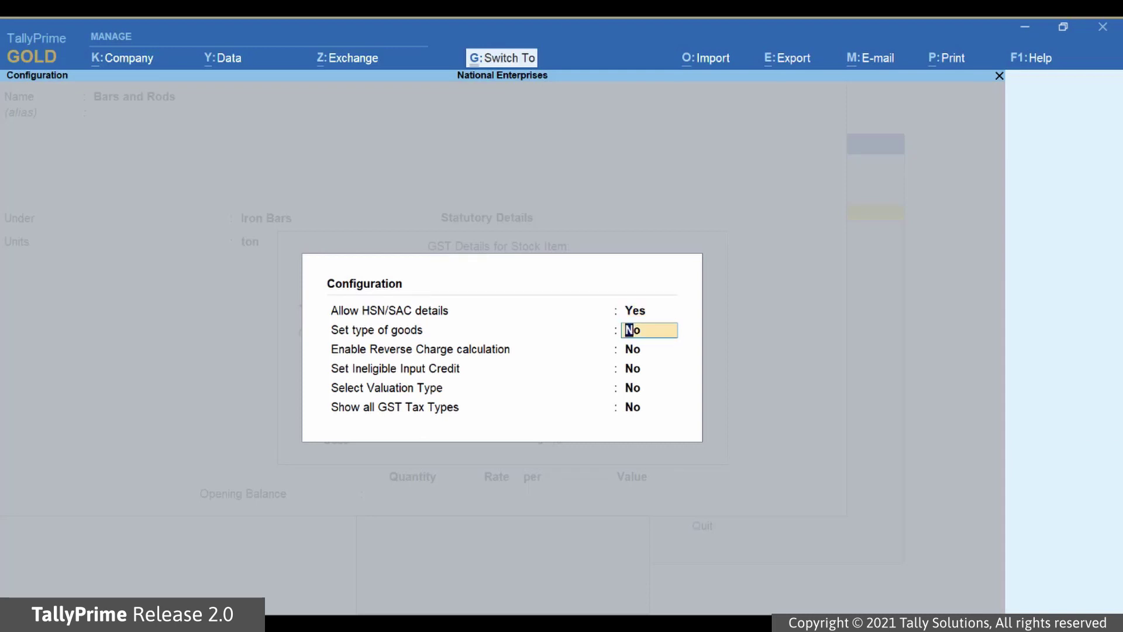
key("ctrl+a")
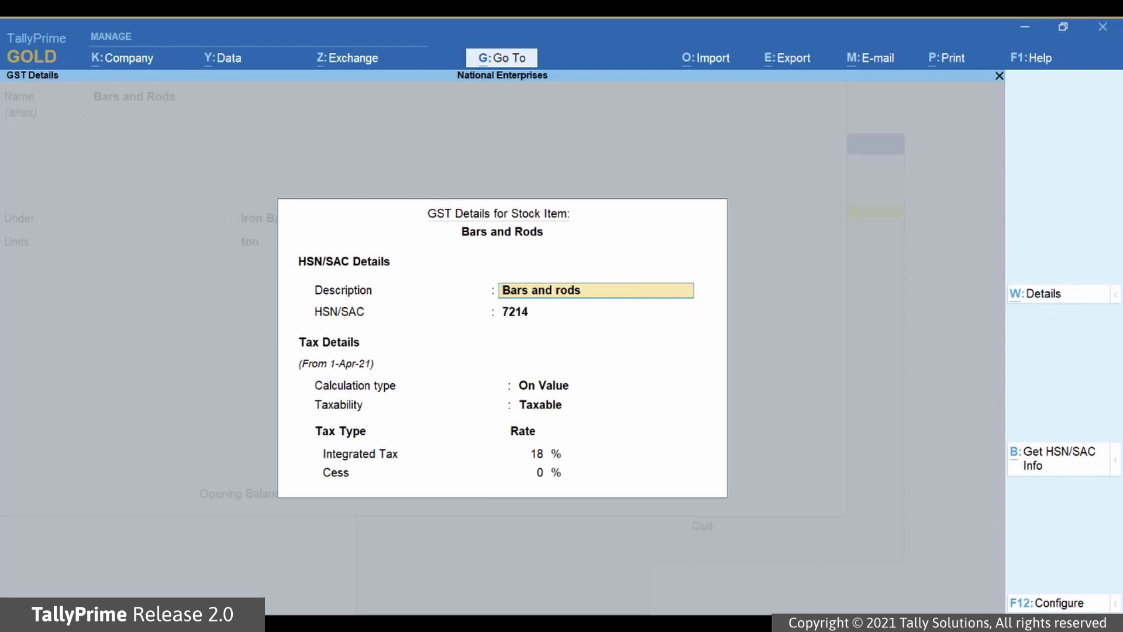
left_click(1068, 472)
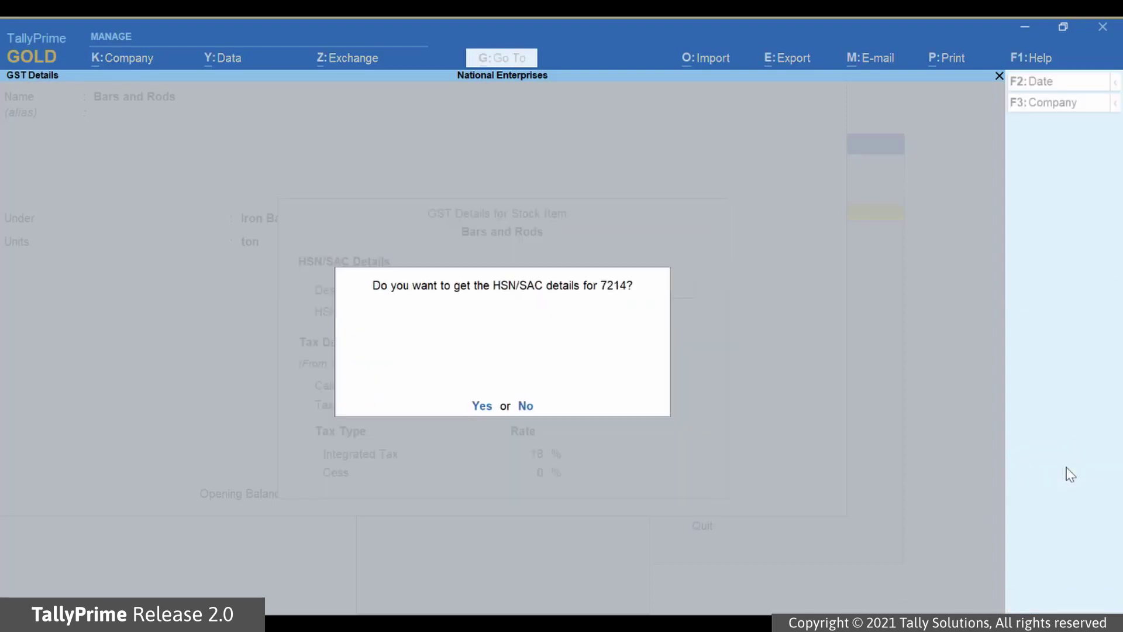
key("y")
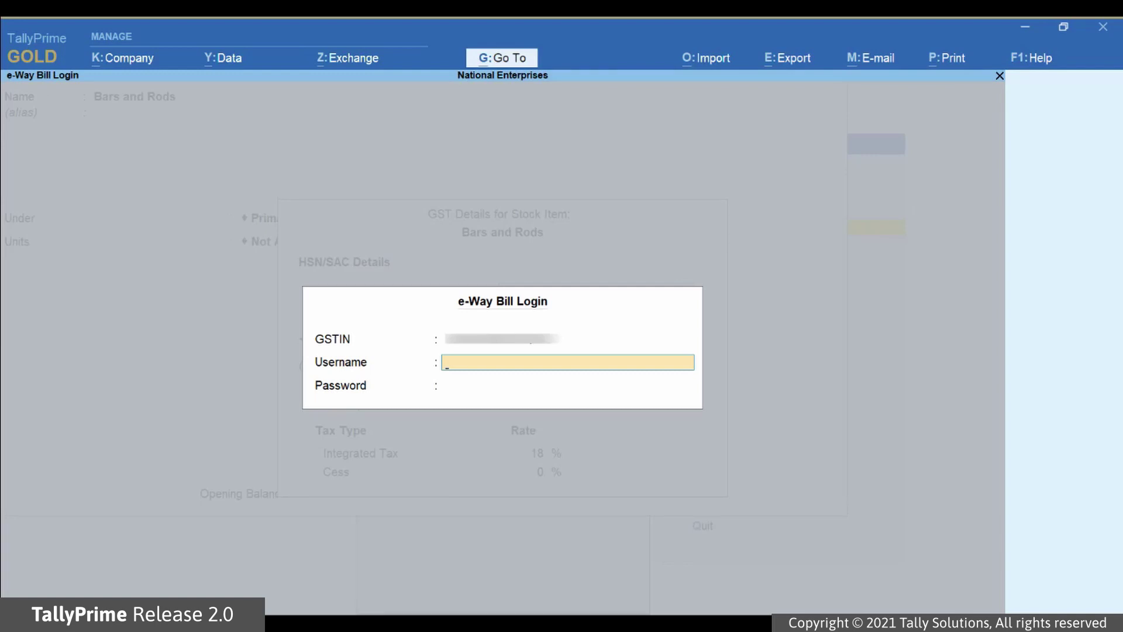
Enter the e-Way Bill account username and password and submit the login
type("username")
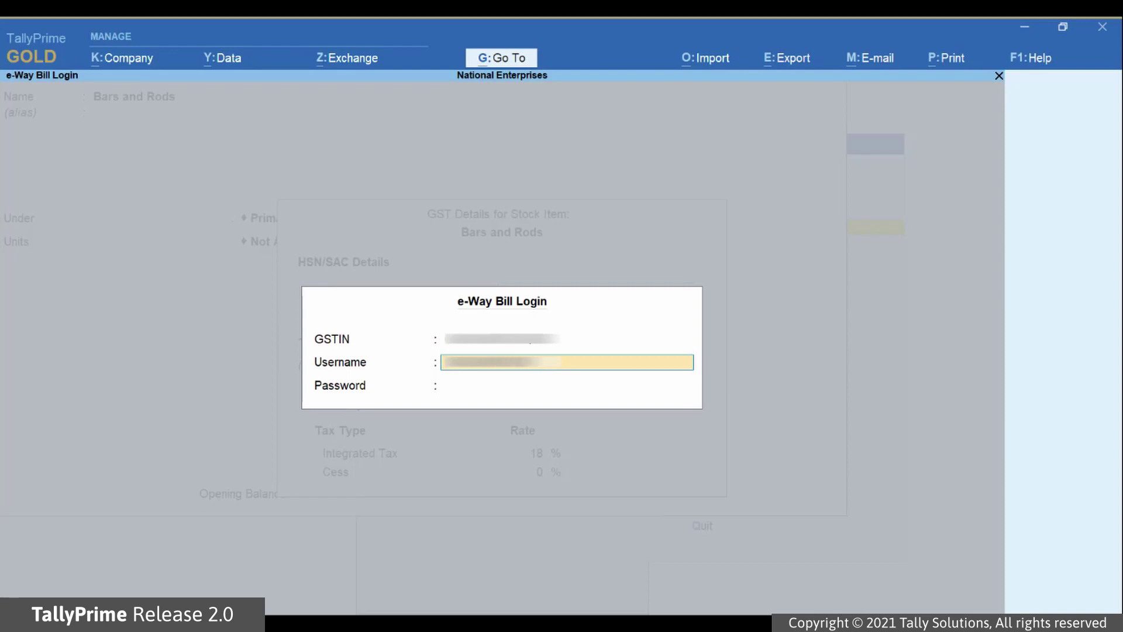
key("Return")
type("********")
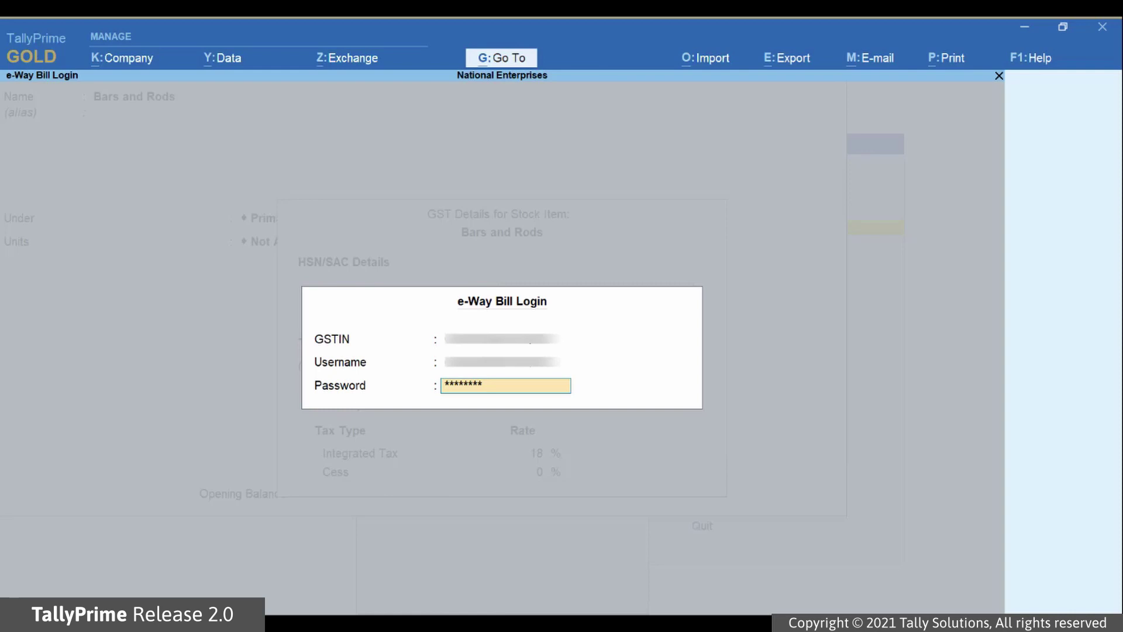
key("Return")
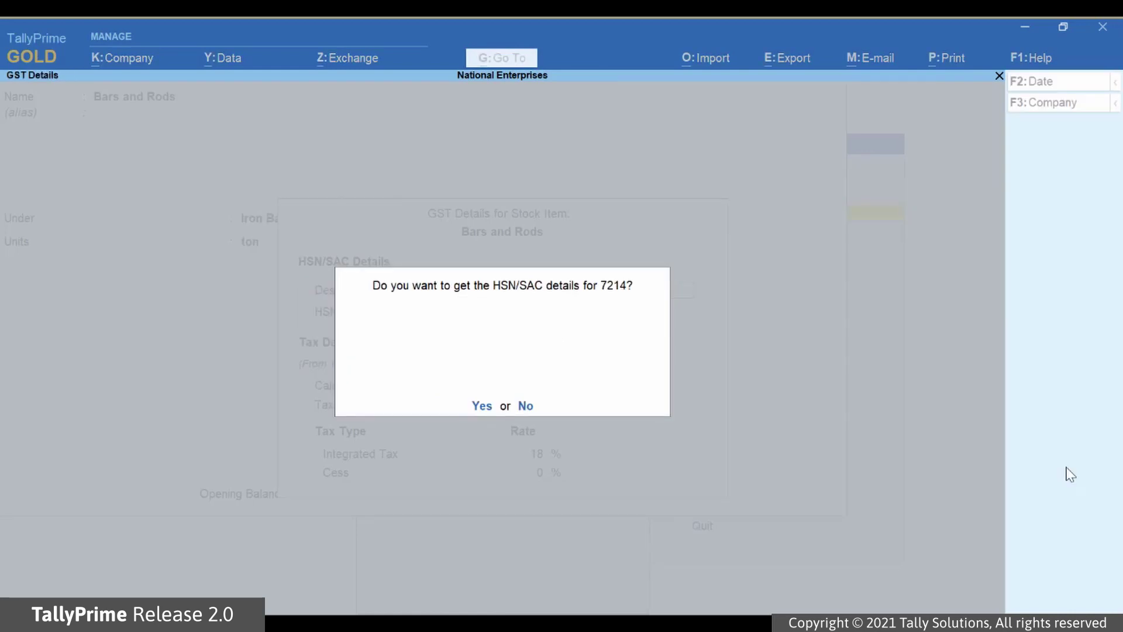
Confirm the HSN 7214 fetch, then close the successful Get HSN/SAC Info Summary
key("y")
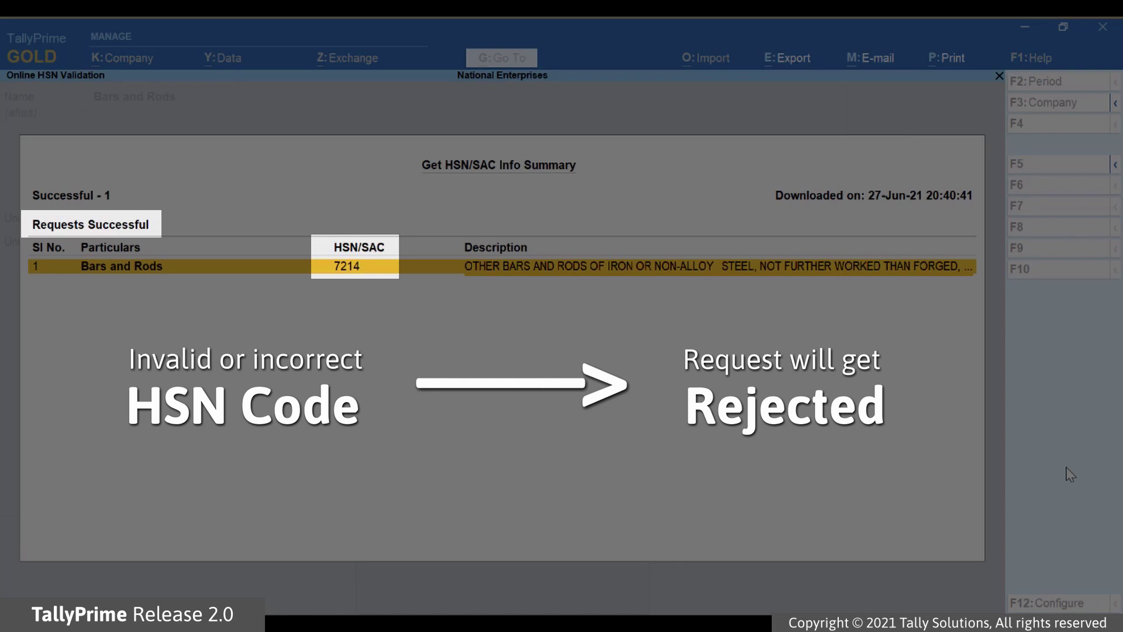
key("Escape")
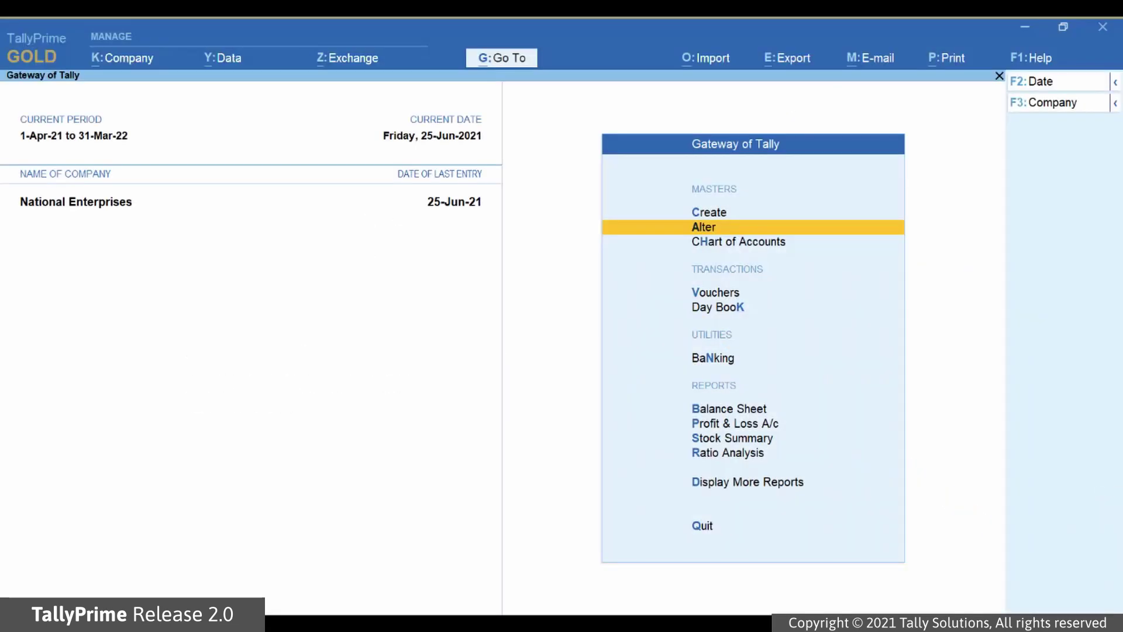
Search 'Gst Ra' in Go To to open the GST Rate Setup report
key("alt+g")
type("Gst Ra")
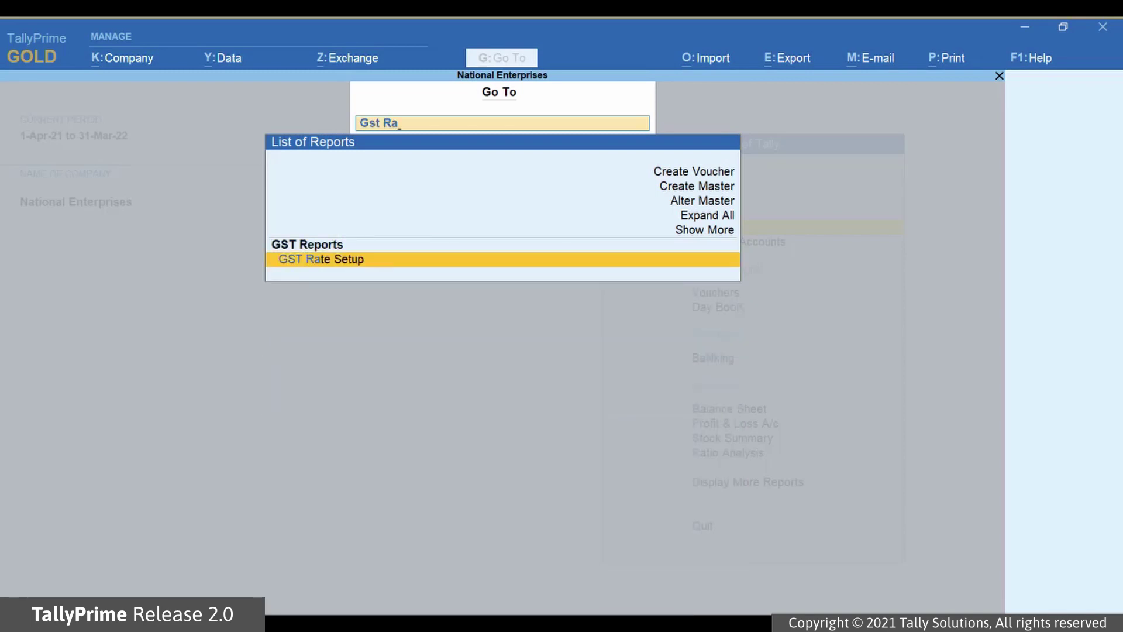
key("Return")
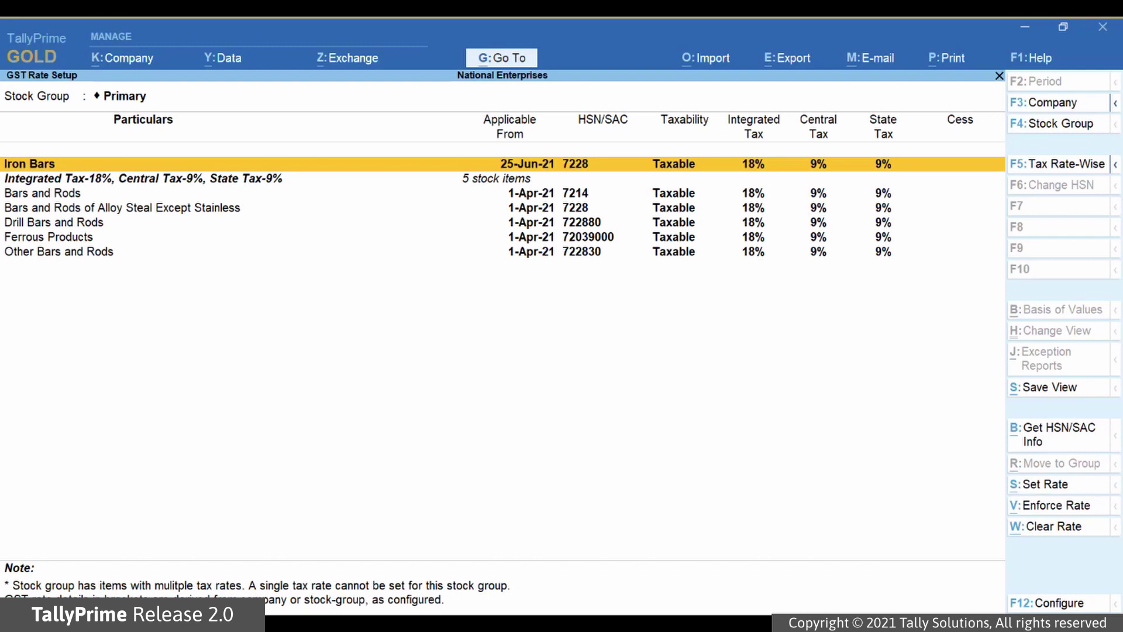
Mark Drill Bars and Rods and Ferrous Products and fetch their HSN/SAC info online
key("Down")
key("Down")
key("Down")
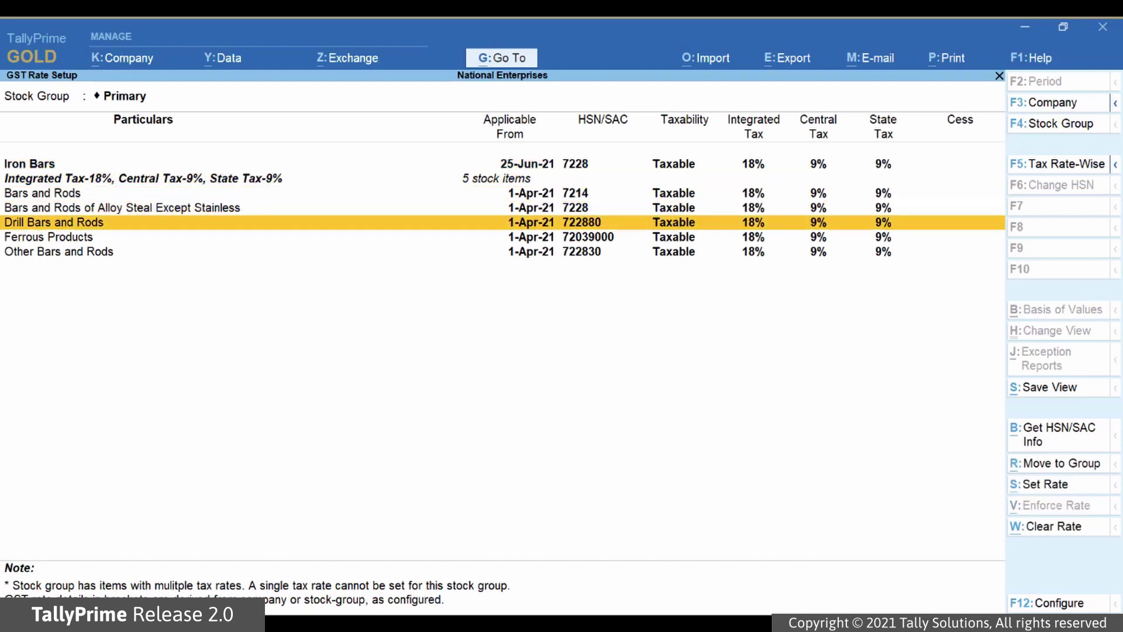
key("space")
key("Down")
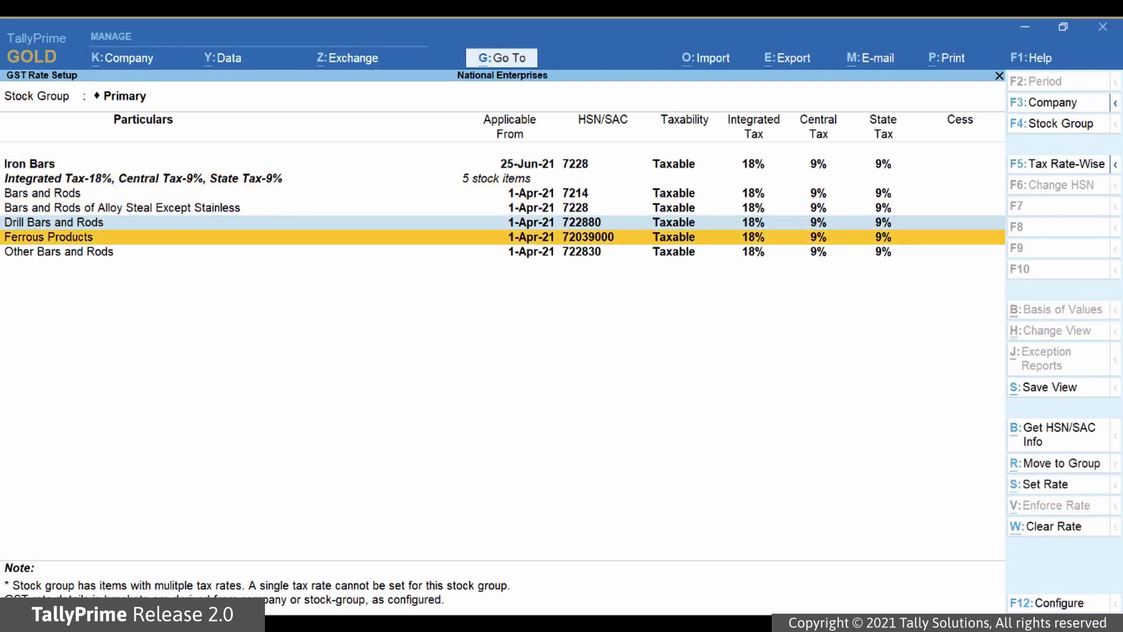
key("space")
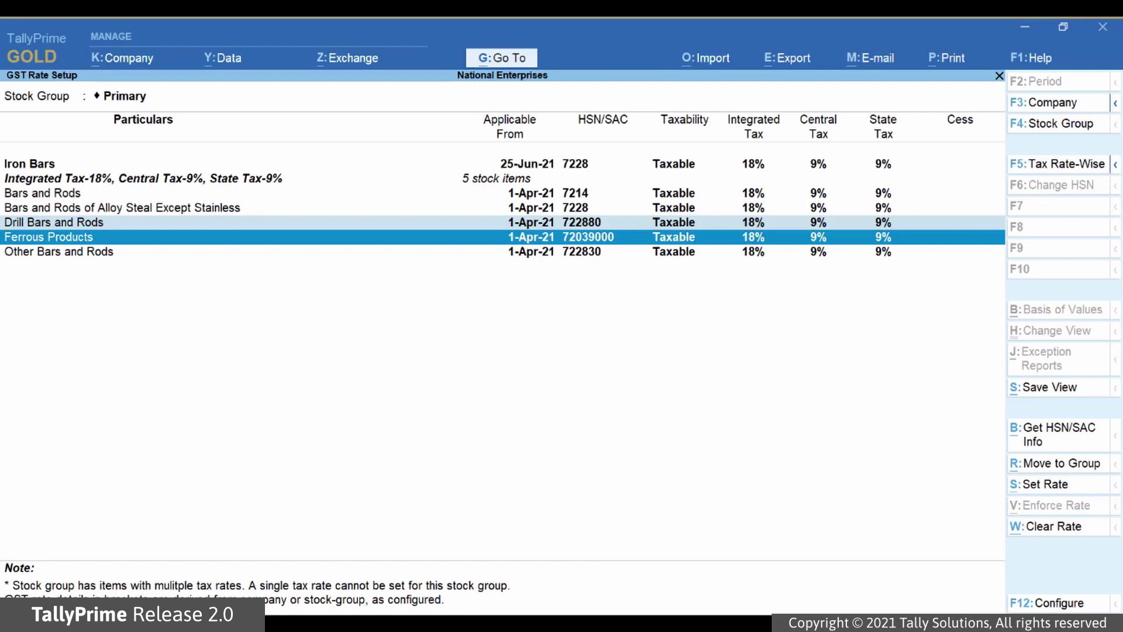
left_click(1068, 442)
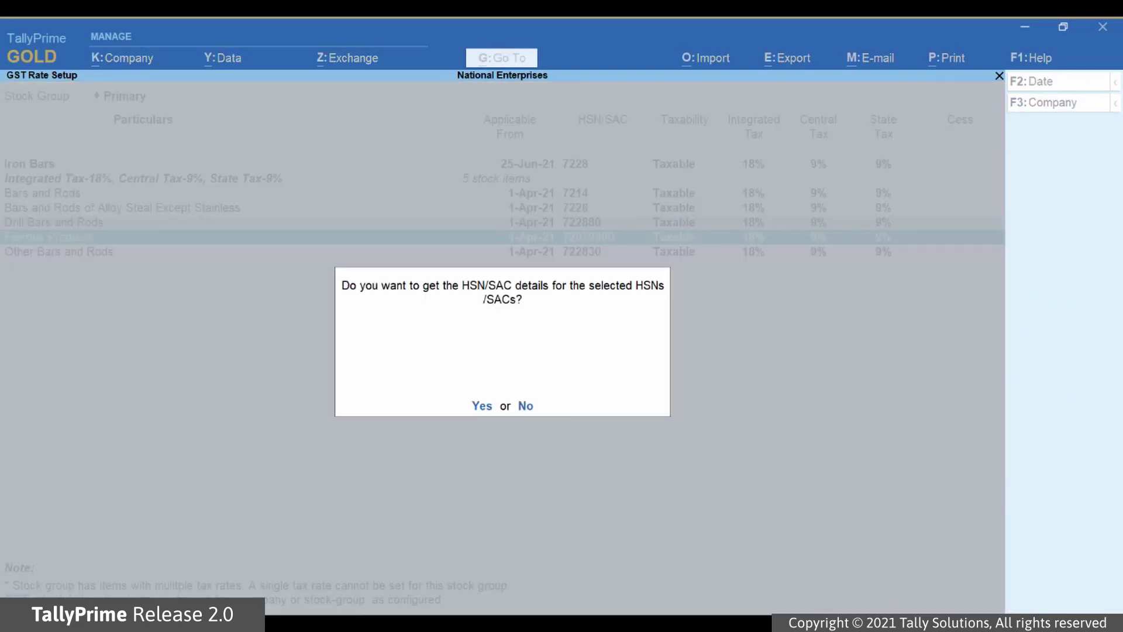
key("y")
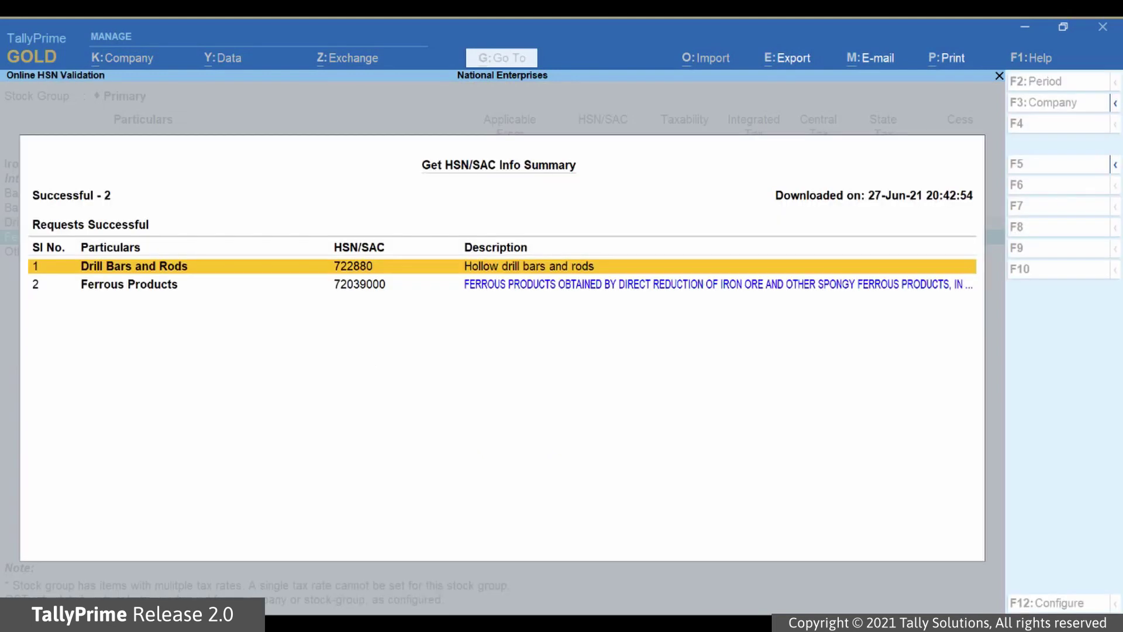
key("Down")
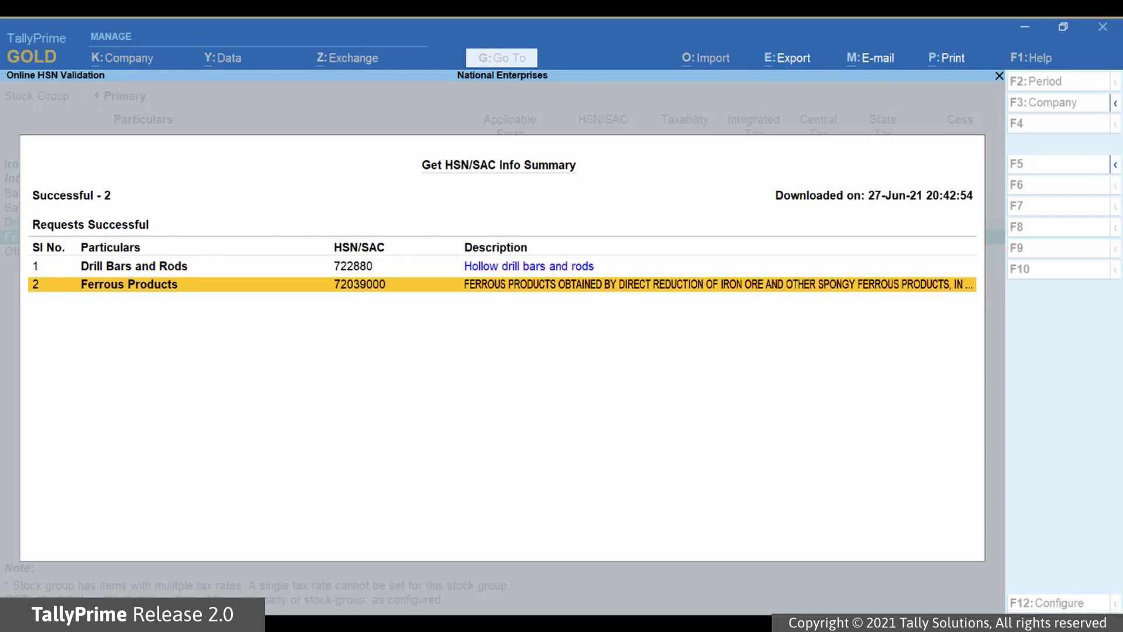